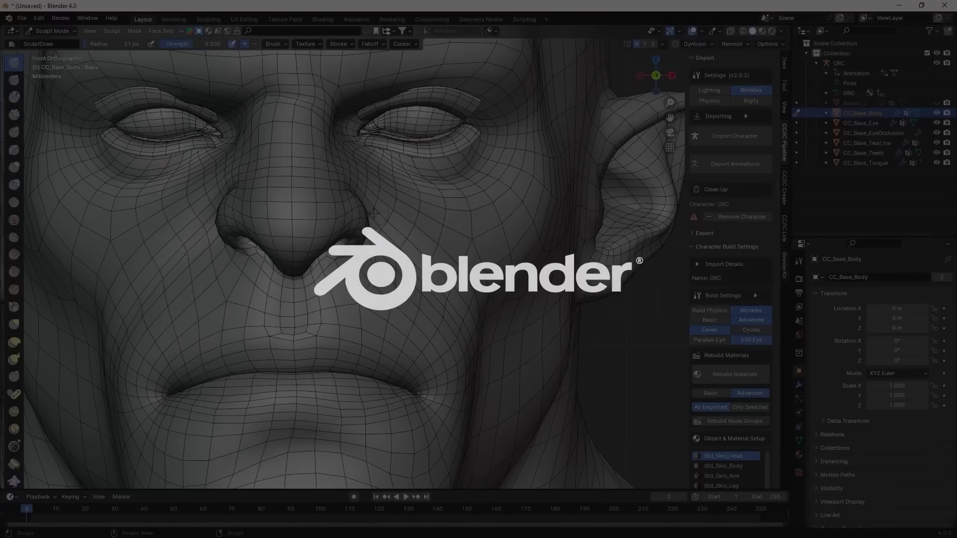
pyautogui.scroll(2, 443, 323)
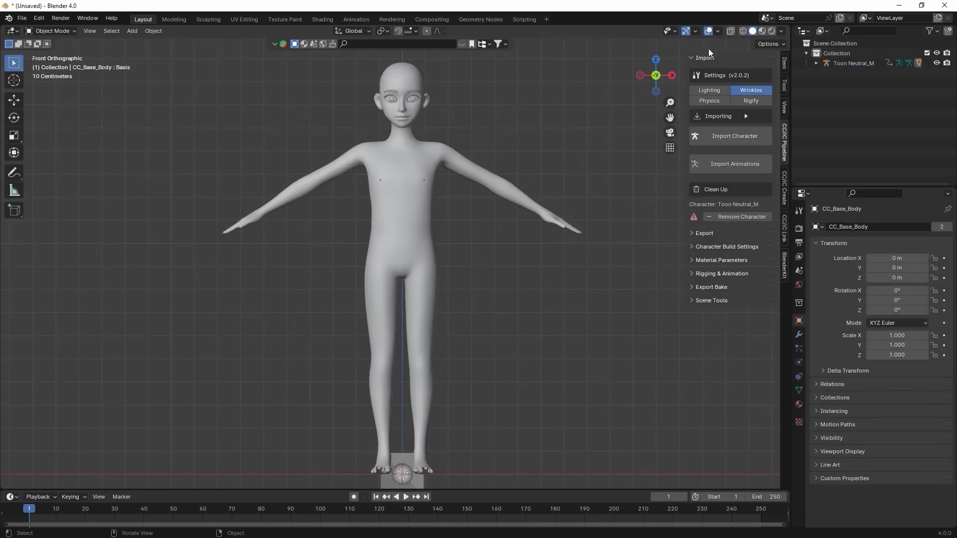
# - Show the wireframe over the toon body and frame its head and shoulders
pyautogui.click(716, 31)
pyautogui.click(657, 201)
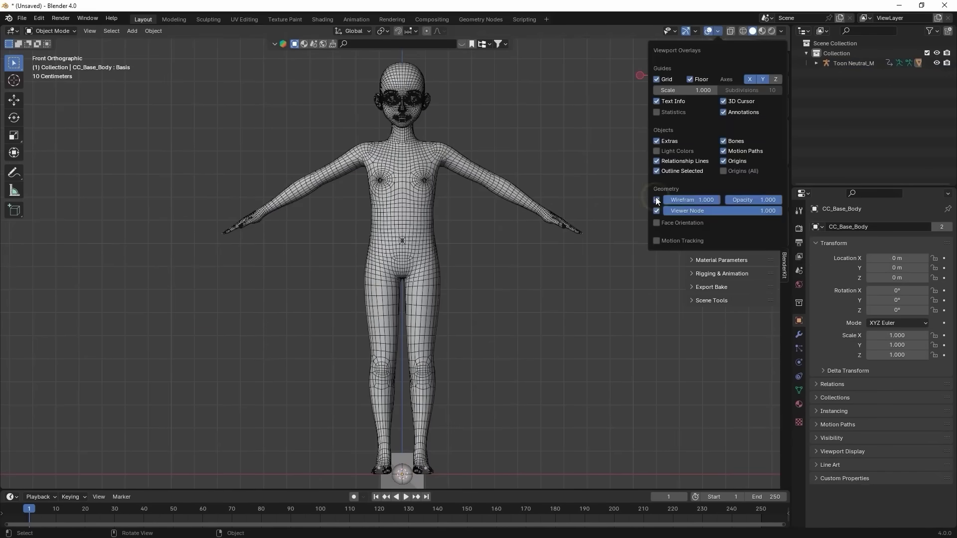
pyautogui.scroll(5, 475, 123)
pyautogui.moveTo(475, 127)
pyautogui.keyDown('shift'); pyautogui.mouseDown(button='middle')
pyautogui.moveTo(517, 391)
pyautogui.moveTo(513, 96)
pyautogui.moveTo(524, 292)
pyautogui.mouseUp(button='middle'); pyautogui.keyUp('shift')
pyautogui.scroll(2, 525, 292)
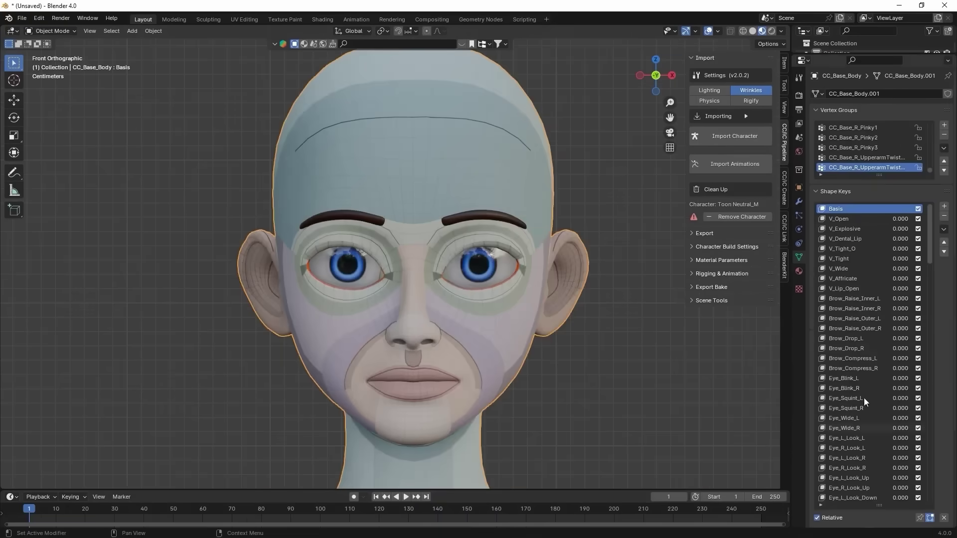
# - Drive V_Open, both Brow_Raise keys and Eye_Blink to full strength on the toon face
pyautogui.moveTo(901, 218); pyautogui.dragTo(900, 219)
pyautogui.moveTo(900, 307)
pyautogui.mouseDown()
pyautogui.moveTo(922, 308)
pyautogui.moveTo(923, 318)
pyautogui.mouseUp()
pyautogui.moveTo(901, 329); pyautogui.dragTo(905, 333)
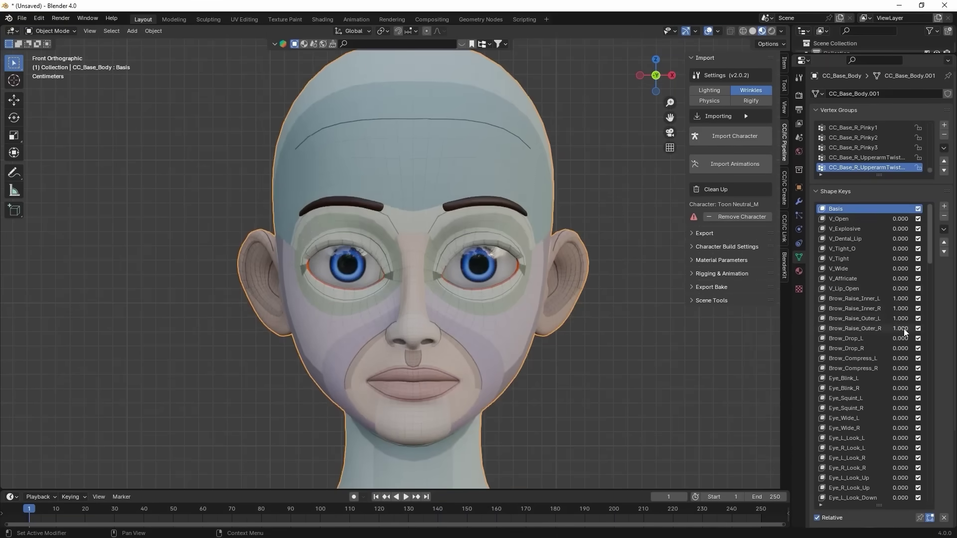
pyautogui.moveTo(901, 388); pyautogui.dragTo(923, 388)
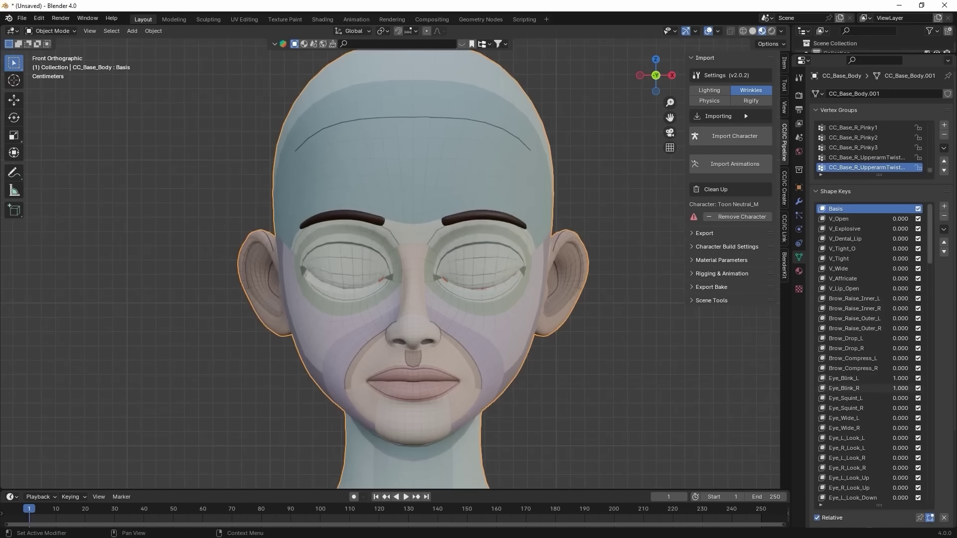
pyautogui.scroll(-15, 888, 358)
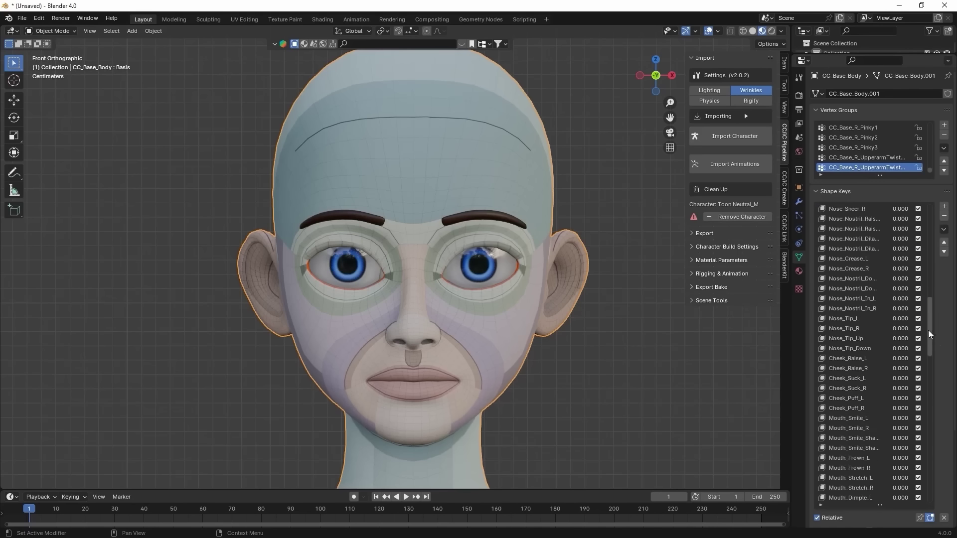
pyautogui.moveTo(900, 308)
pyautogui.mouseDown()
pyautogui.moveTo(923, 308)
pyautogui.moveTo(875, 307)
pyautogui.moveTo(923, 287)
pyautogui.moveTo(887, 299)
pyautogui.mouseUp()
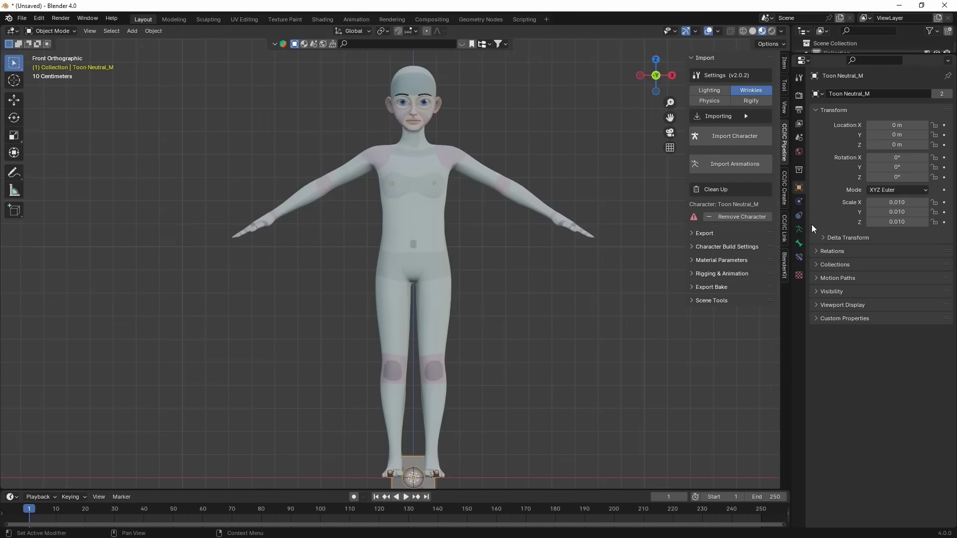
# - Make the armature's bones display in front of the body mesh
pyautogui.click(798, 229)
pyautogui.click(830, 239)
pyautogui.click(869, 299)
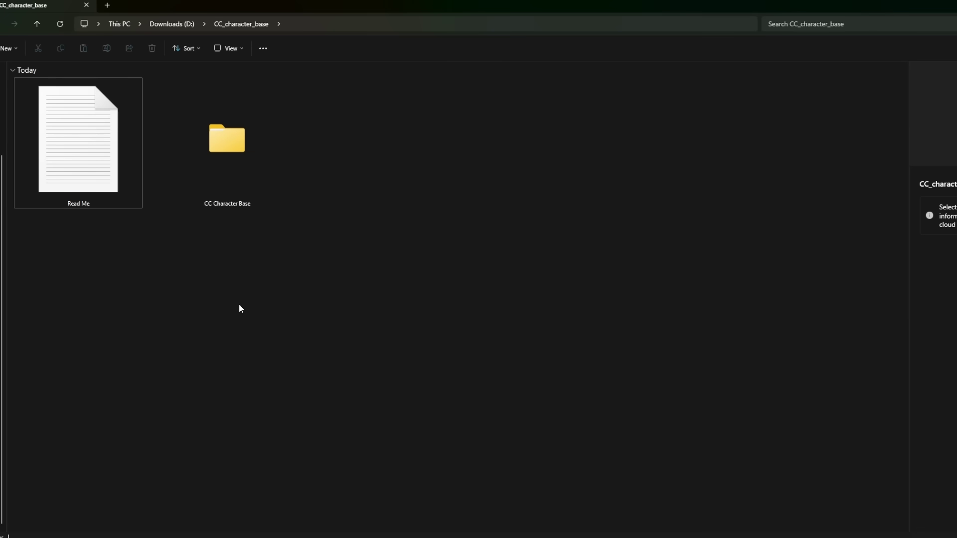
# - Preview the Read Me license, then enter the CC Character Base and OBJ folders
pyautogui.click(120, 199)
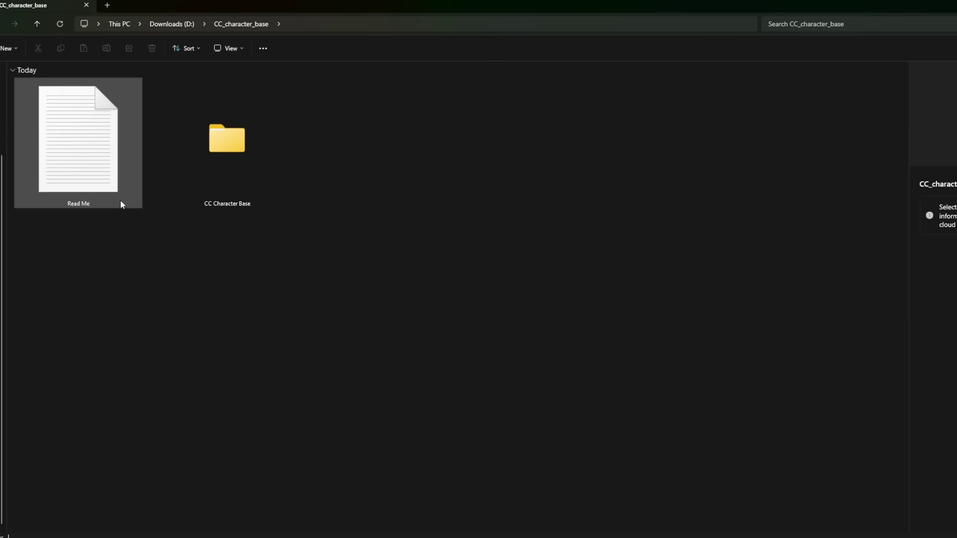
pyautogui.press('space')
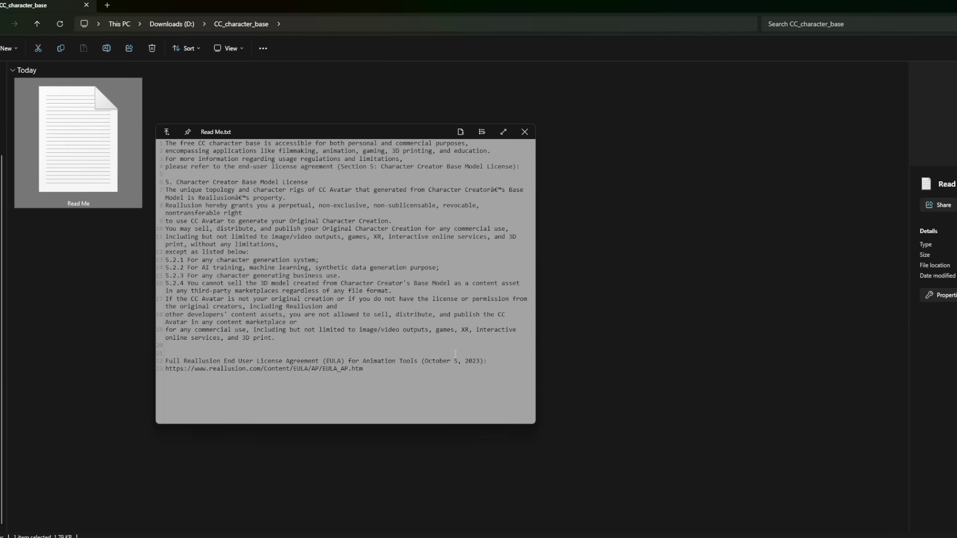
pyautogui.press('space')
pyautogui.doubleClick(248, 179)
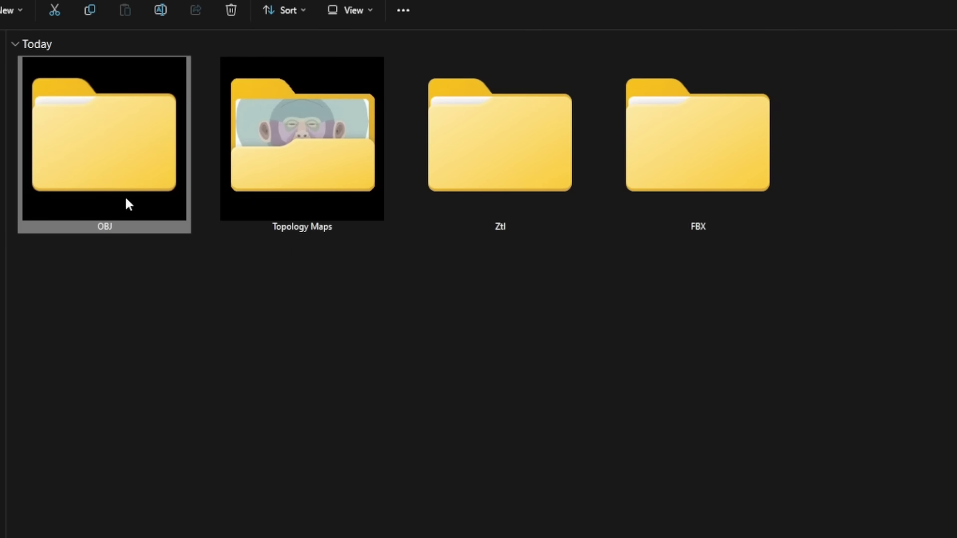
pyautogui.doubleClick(125, 198)
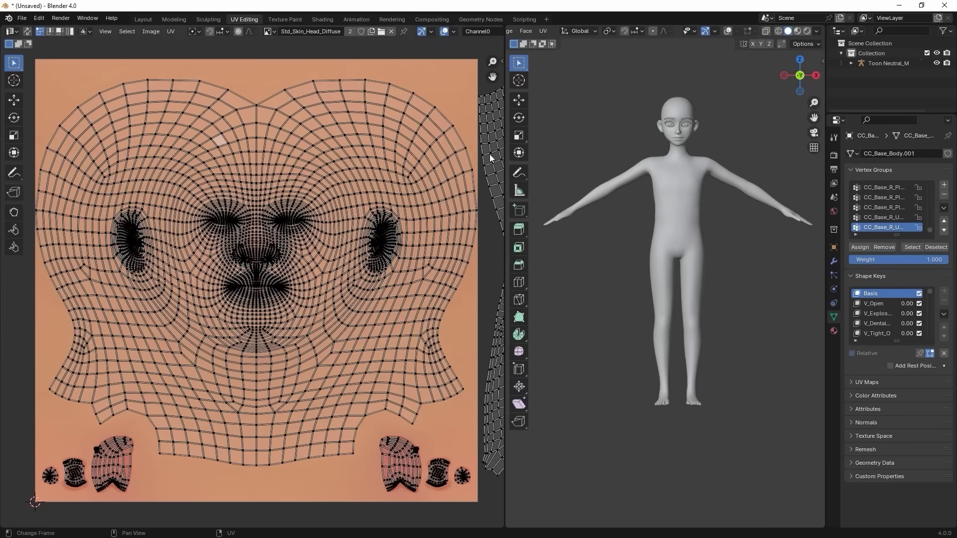
pyautogui.keyDown('ctrl'); pyautogui.scroll(-10, 393, 162); pyautogui.keyUp('ctrl')
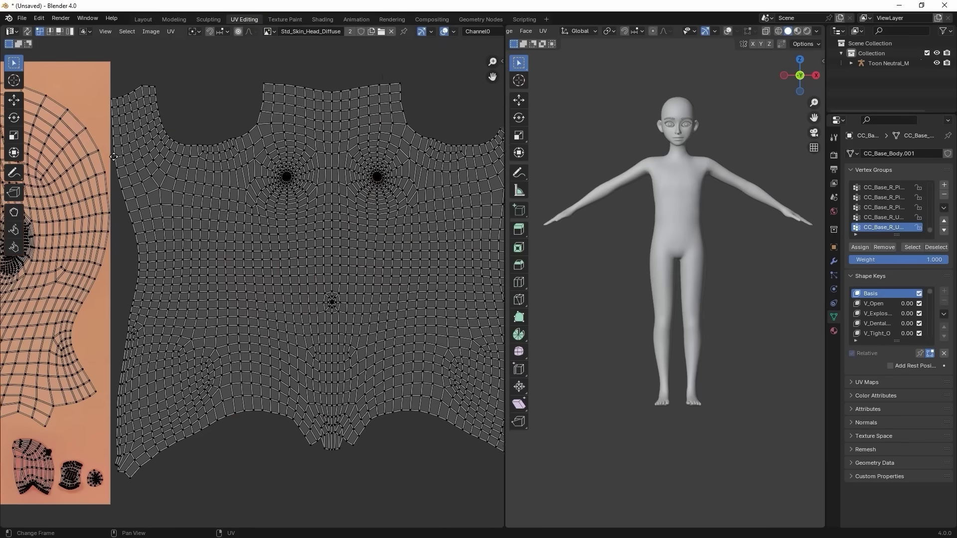
pyautogui.keyDown('ctrl'); pyautogui.scroll(-10, 393, 162); pyautogui.keyUp('ctrl')
pyautogui.keyDown('ctrl'); pyautogui.scroll(-5, 414, 168); pyautogui.keyUp('ctrl')
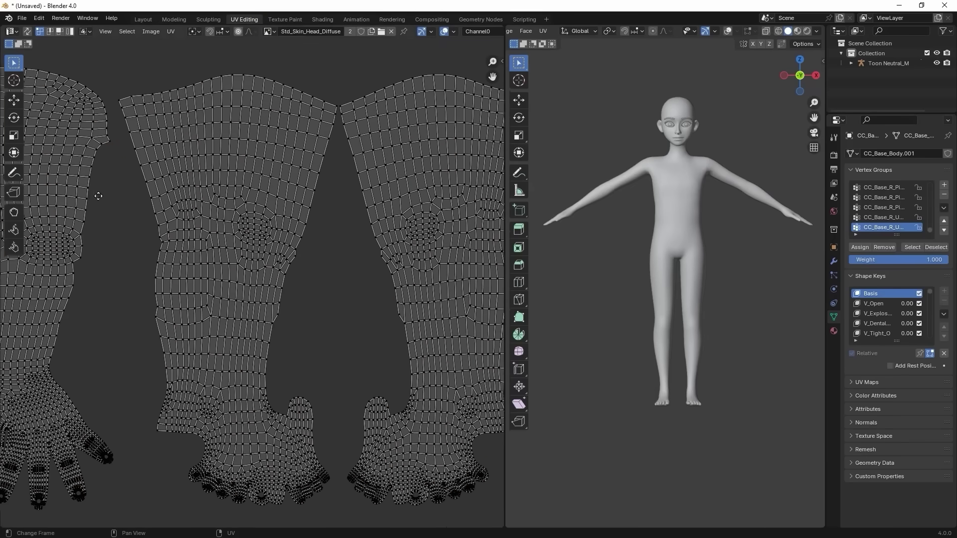
pyautogui.keyDown('ctrl'); pyautogui.scroll(-3, 415, 167); pyautogui.keyUp('ctrl')
pyautogui.keyDown('ctrl'); pyautogui.scroll(-5, 414, 168); pyautogui.keyUp('ctrl')
pyautogui.keyDown('ctrl'); pyautogui.scroll(-3, 415, 168); pyautogui.keyUp('ctrl')
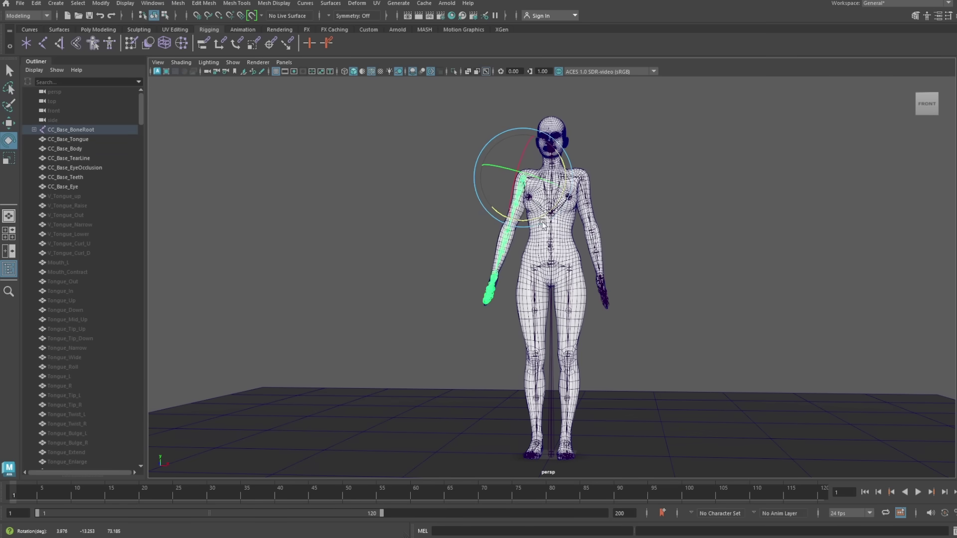
# - Rotate the Maya rig's head and neck back toward upright
pyautogui.moveTo(620, 372); pyautogui.dragTo(621, 374)
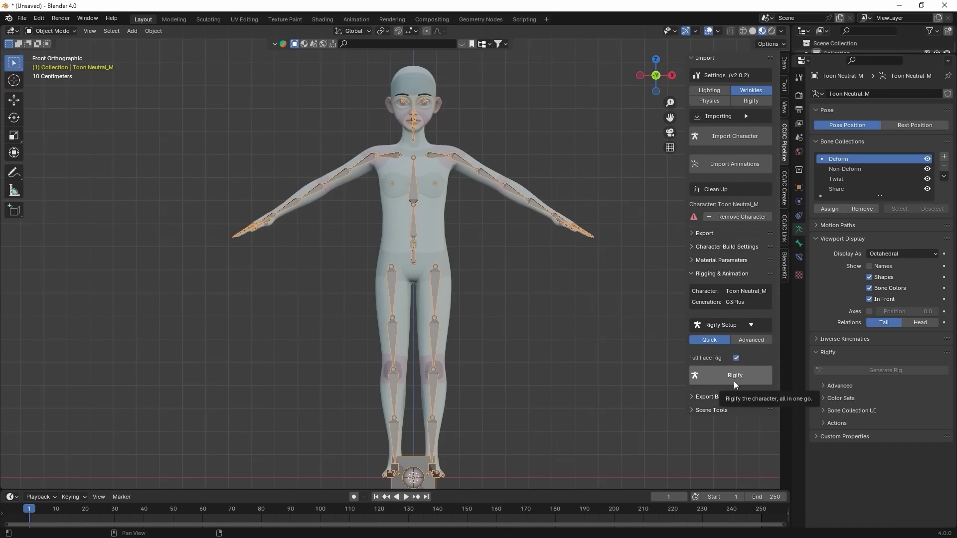
# - Generate the Rigify rig, enter Pose Mode and test-move the torso control
pyautogui.click(733, 381)
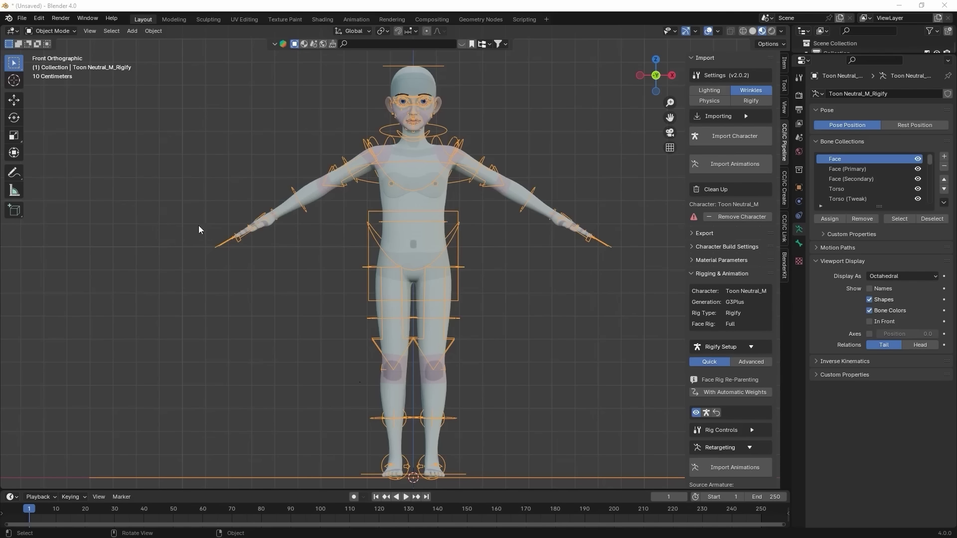
pyautogui.click(66, 64)
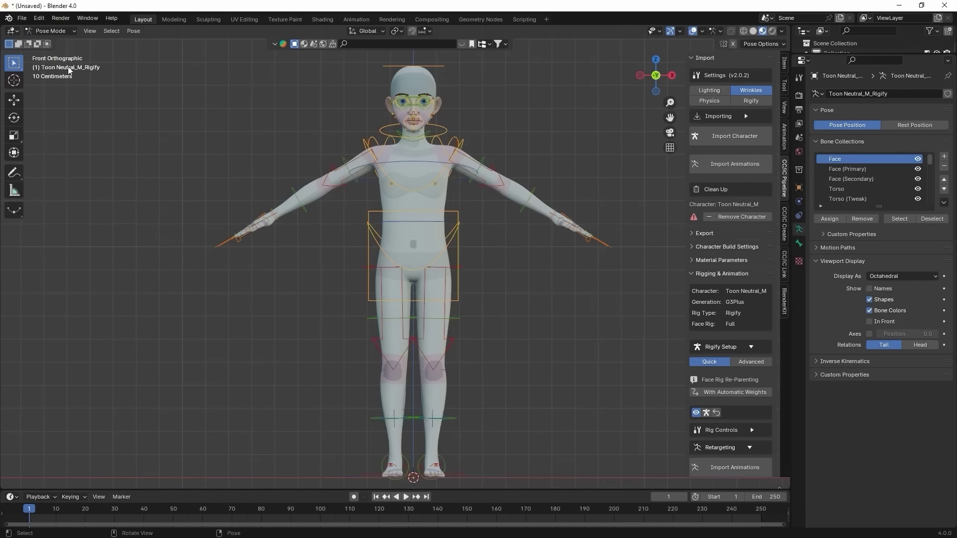
pyautogui.press('g')
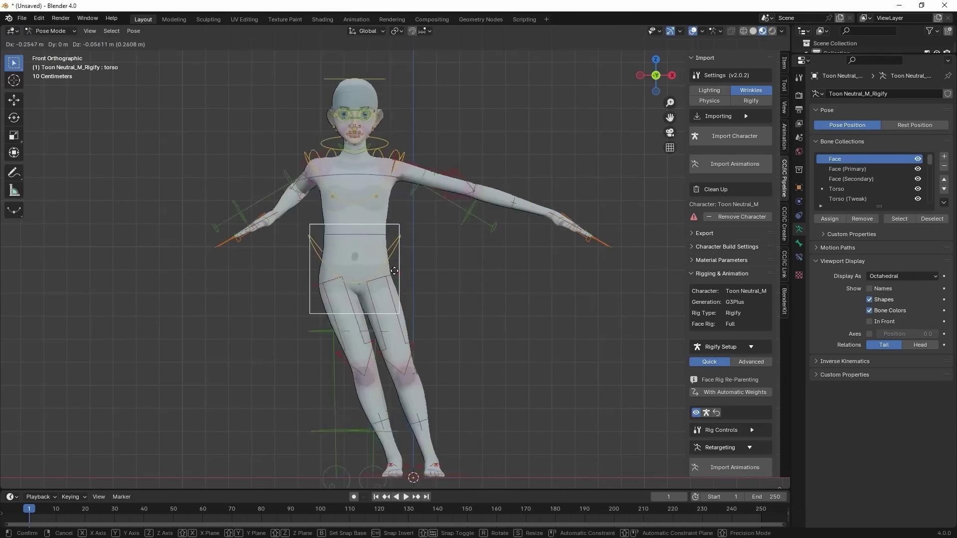
pyautogui.press('Escape')
pyautogui.click(672, 75)
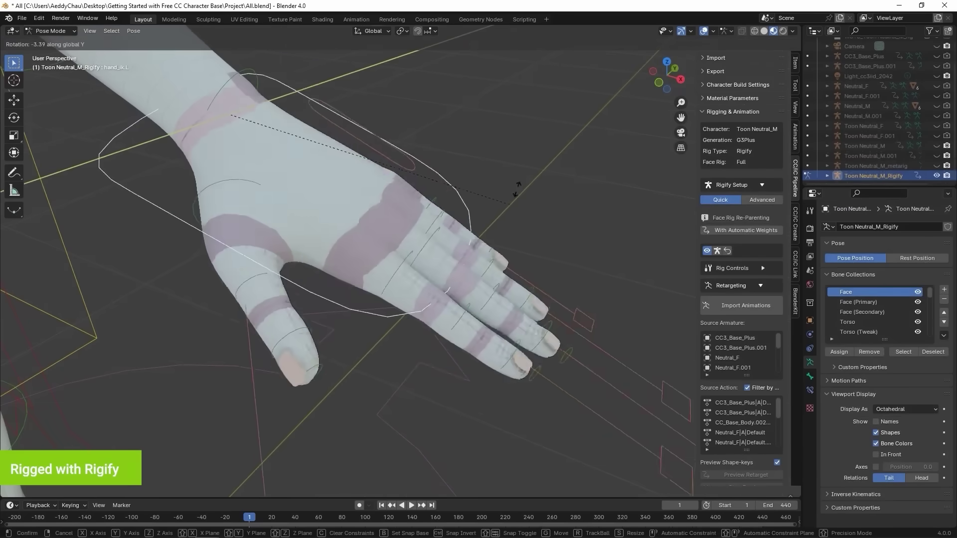
# - Rotate the pinky and middle finger bones about Y to curl the hand into a fist
pyautogui.click(416, 258)
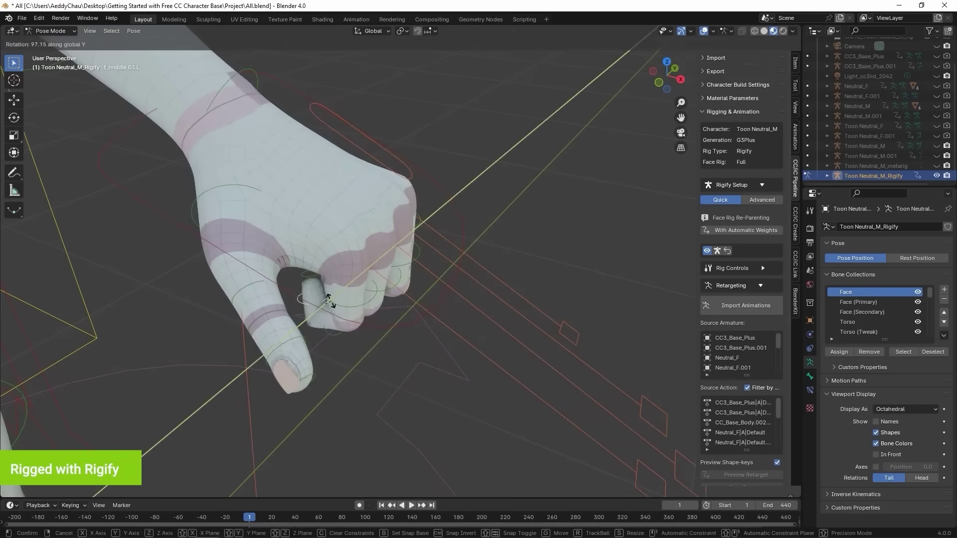
pyautogui.click(331, 310)
pyautogui.press('r')
pyautogui.press('y')
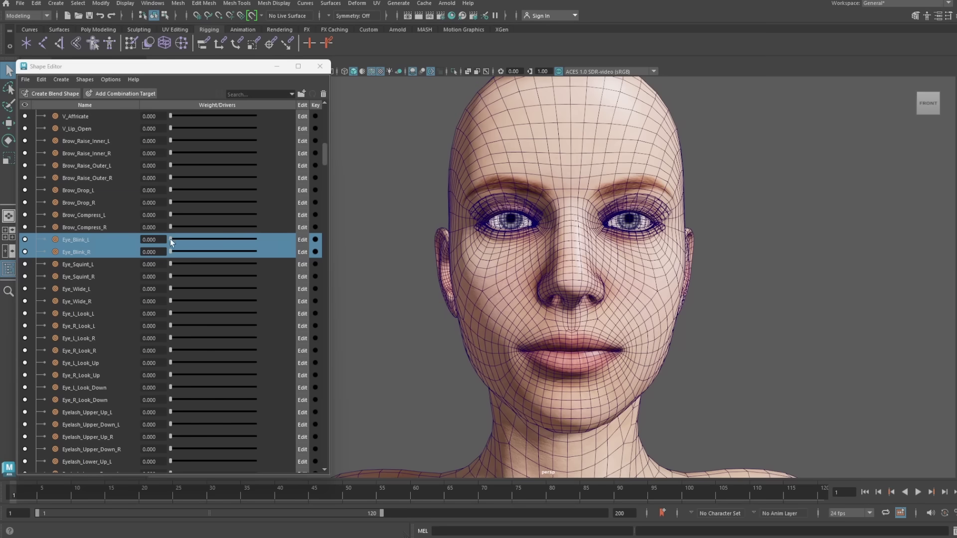
pyautogui.moveTo(169, 239); pyautogui.dragTo(30, 222)
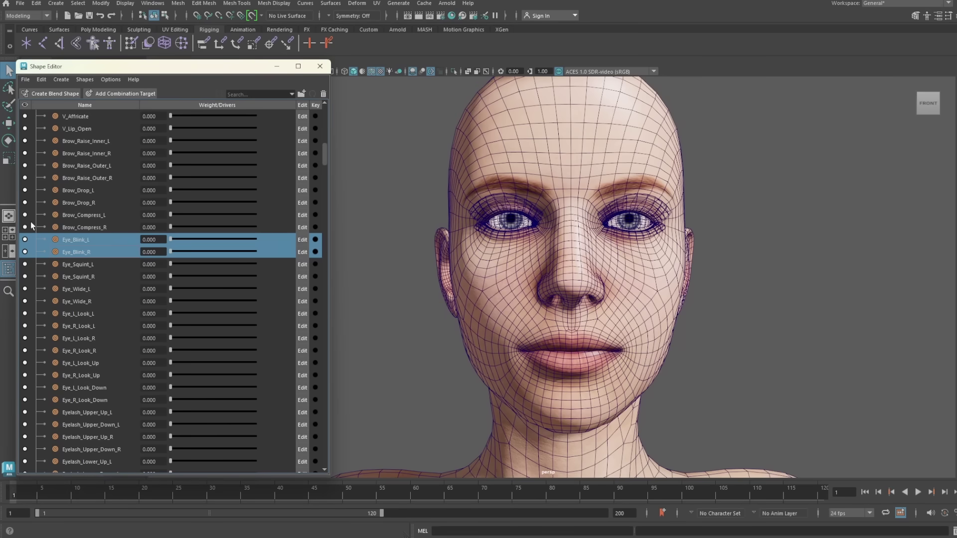
# - Raise Eye_Squint_L and Eye_Squint_R to weight 1.000 in Maya's Shape Editor
pyautogui.click(75, 264)
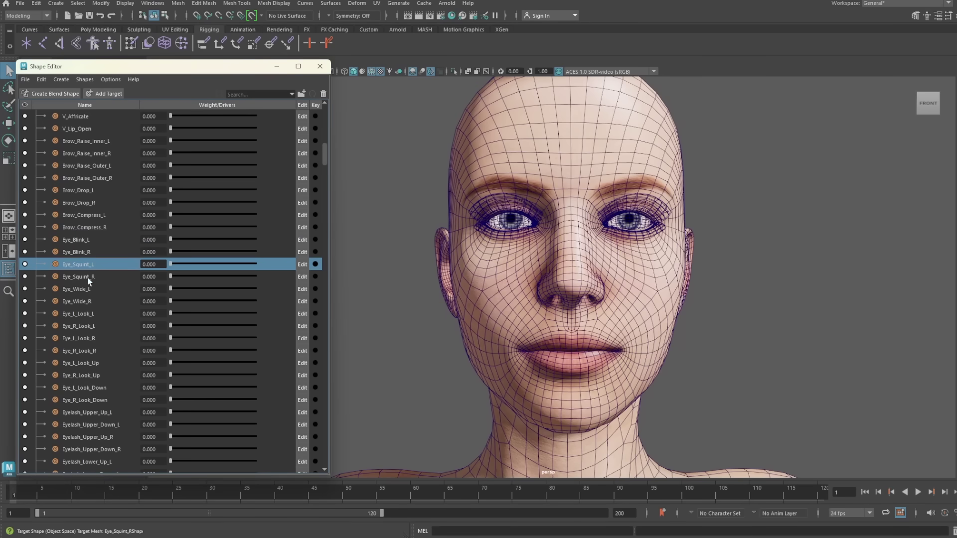
pyautogui.keyDown('shift'); pyautogui.click(89, 277); pyautogui.keyUp('shift')
pyautogui.moveTo(169, 265)
pyautogui.mouseDown()
pyautogui.moveTo(266, 281)
pyautogui.moveTo(131, 287)
pyautogui.mouseUp()
pyautogui.click(80, 314)
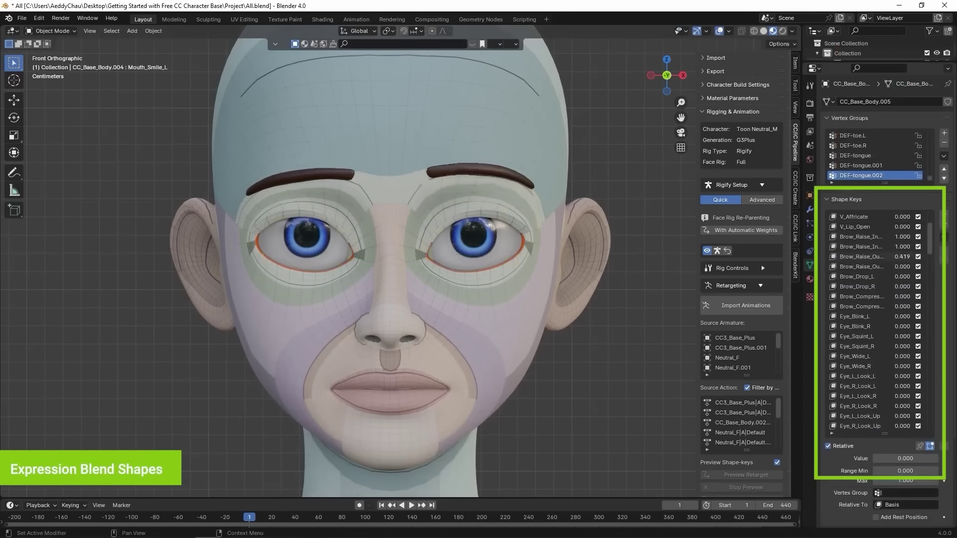
# - Reset the toon eyebrows to neutral and rearrange the ZBrush subtool and layer palettes
pyautogui.moveTo(902, 256); pyautogui.dragTo(904, 332)
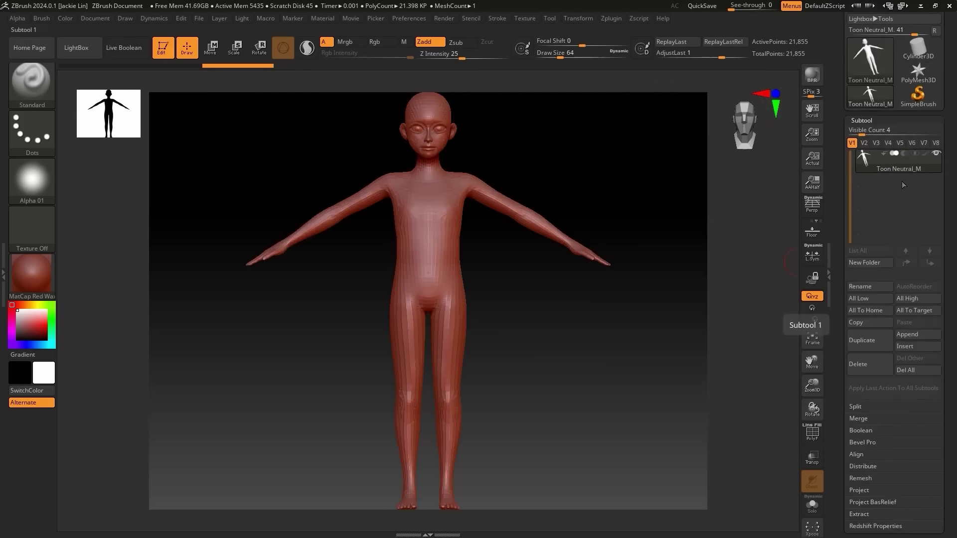
pyautogui.click(861, 121)
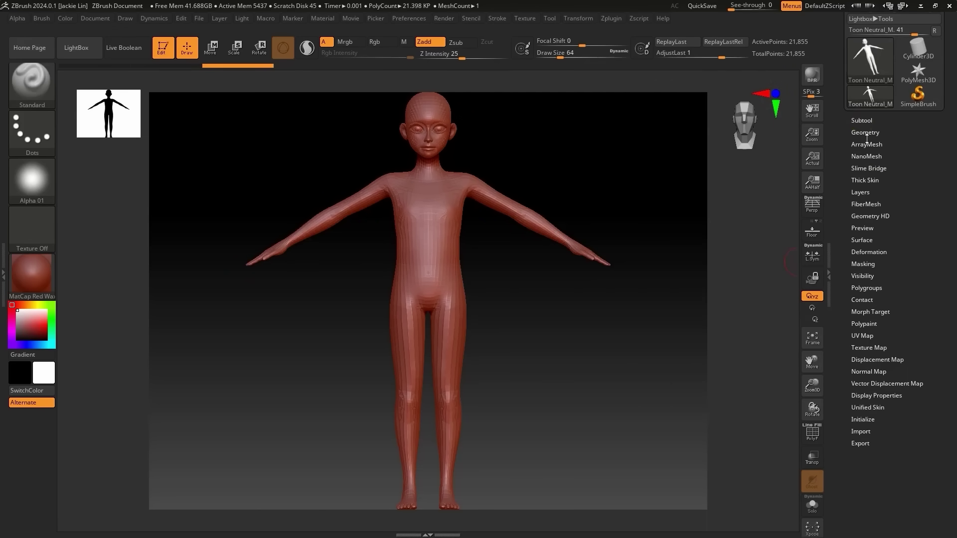
pyautogui.click(861, 192)
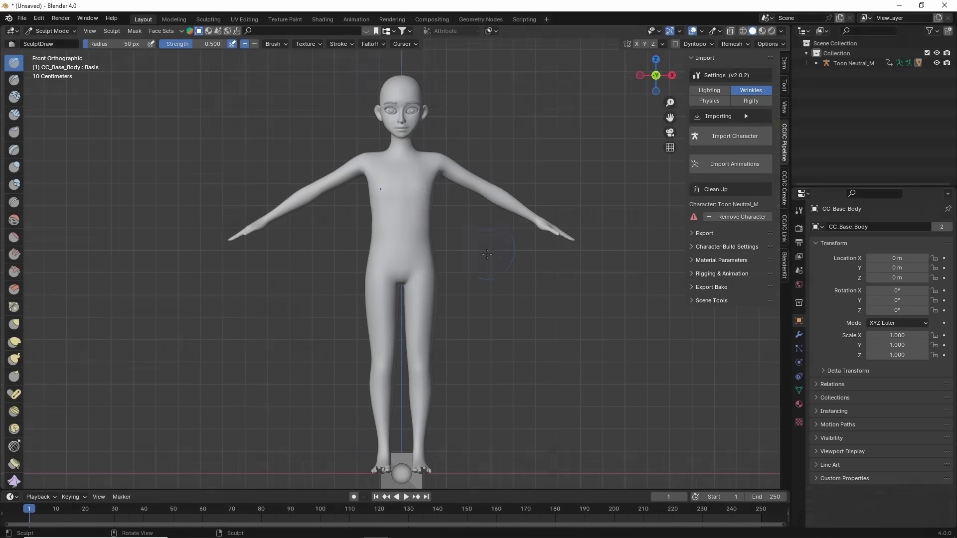
pyautogui.scroll(-5, 438, 222)
pyautogui.scroll(5, 538, 273)
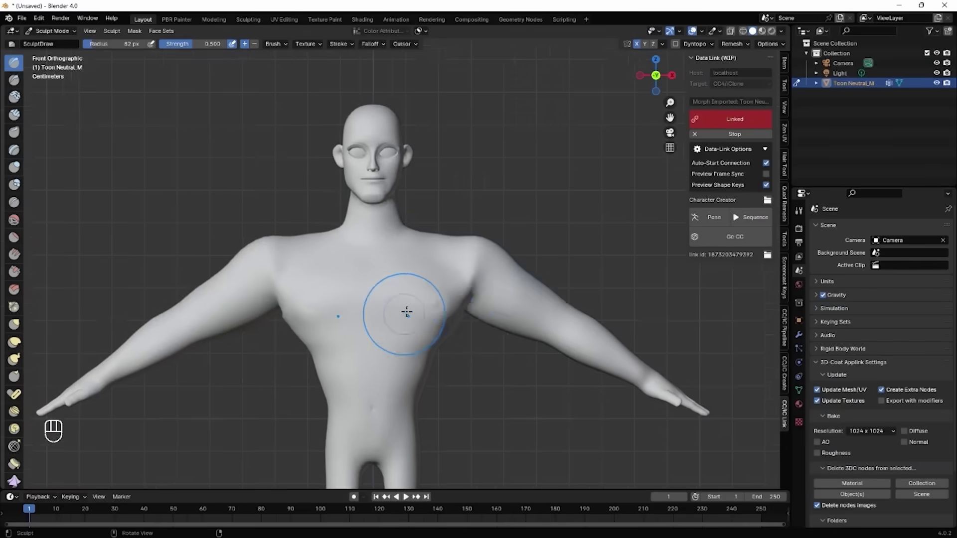
pyautogui.scroll(4, 399, 310)
# - Sculpt the torso muscles with the Grab brush, check the back, then return to Draw
pyautogui.press('g')
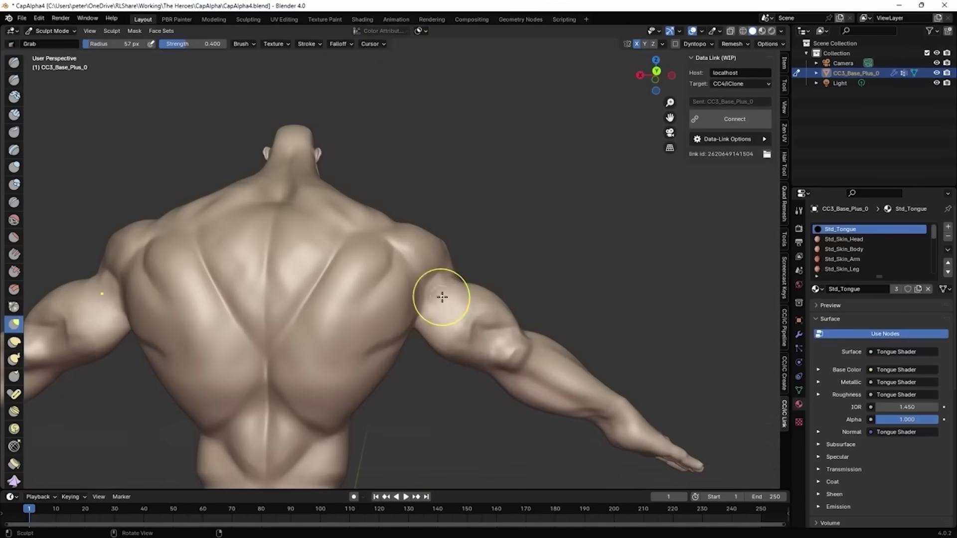
pyautogui.moveTo(438, 295)
pyautogui.mouseDown(button='middle')
pyautogui.moveTo(455, 294)
pyautogui.moveTo(470, 337)
pyautogui.moveTo(383, 274)
pyautogui.mouseUp(button='middle')
pyautogui.press('x')
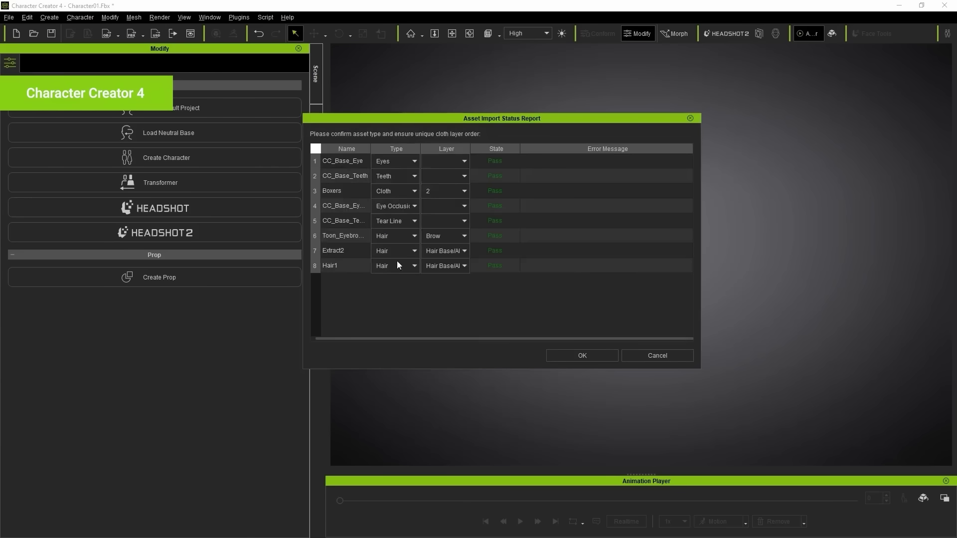
# - Accept the asset import and play the Full Body calibration motion on the imported hero
pyautogui.click(588, 355)
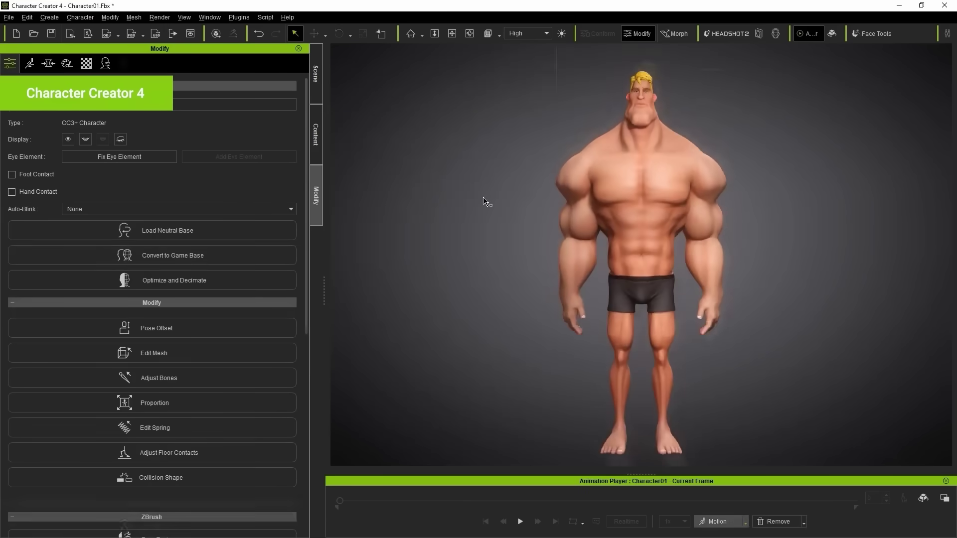
pyautogui.click(737, 523)
pyautogui.moveTo(733, 427)
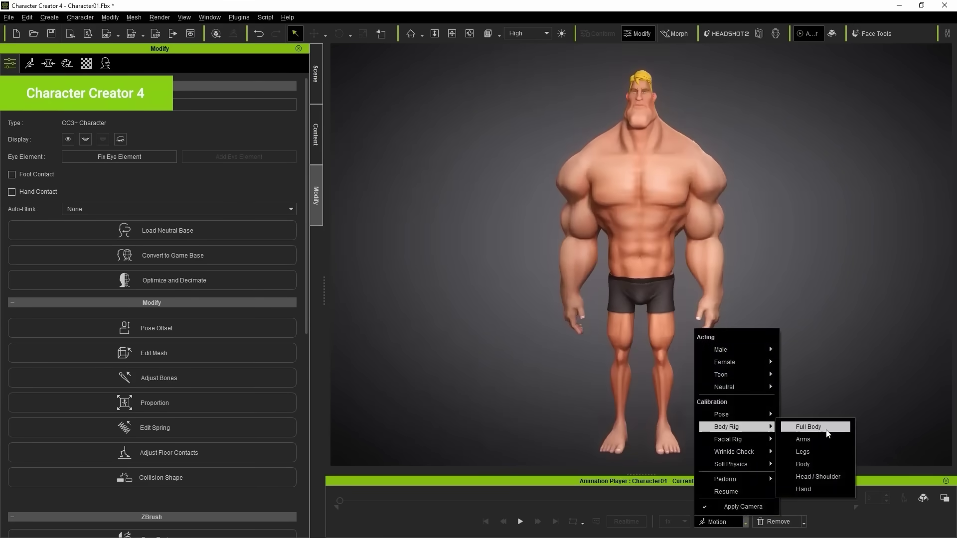
pyautogui.click(829, 430)
pyautogui.click(520, 521)
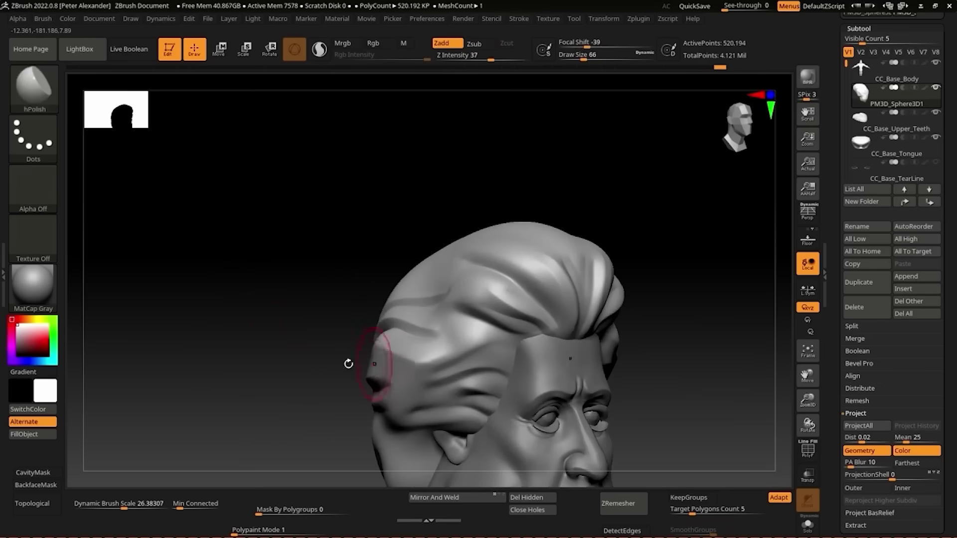
pyautogui.moveTo(347, 364); pyautogui.dragTo(390, 382)
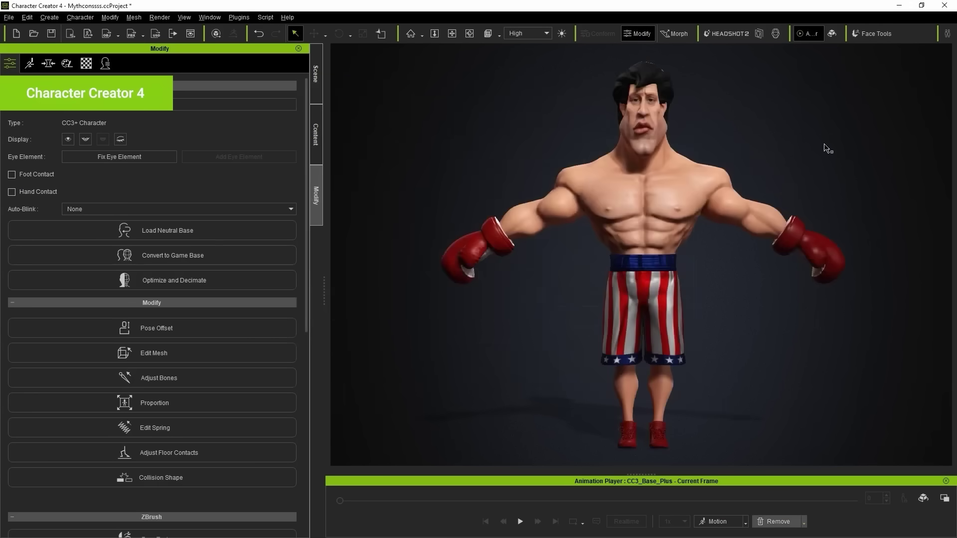
# - Show the boxer's skeleton and blend the Test morph back to the slim base body
pyautogui.moveTo(756, 143); pyautogui.dragTo(448, 147, button='right')
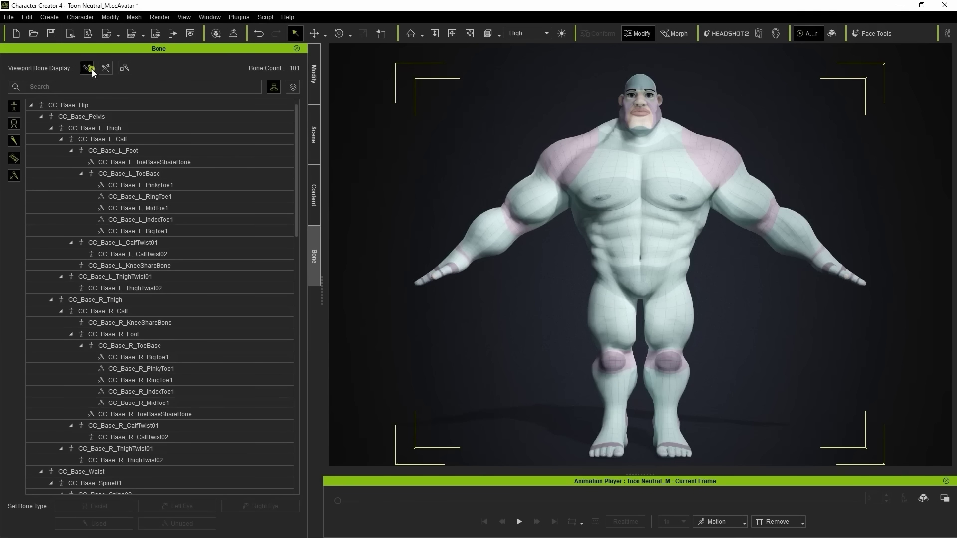
pyautogui.click(93, 69)
pyautogui.click(312, 84)
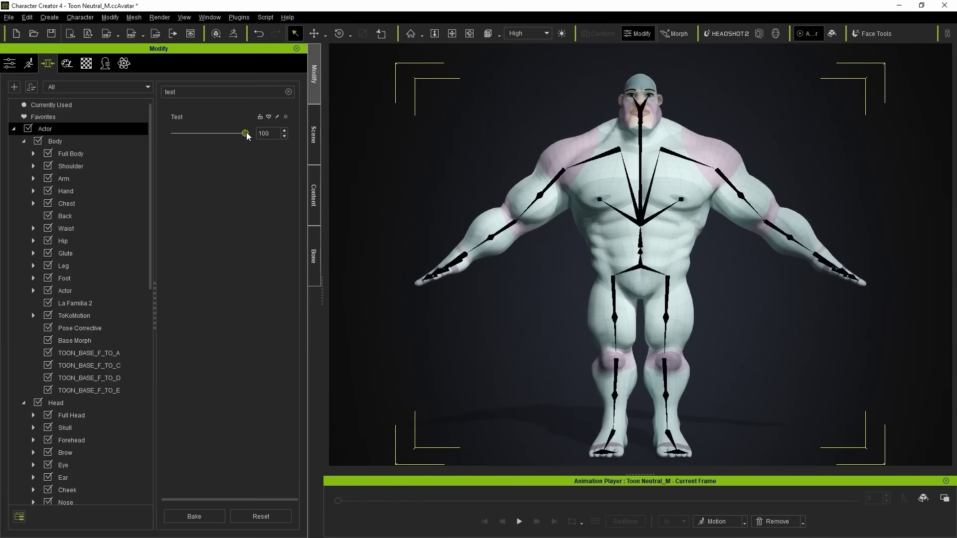
pyautogui.moveTo(246, 133)
pyautogui.mouseDown()
pyautogui.moveTo(172, 135)
pyautogui.moveTo(261, 131)
pyautogui.moveTo(205, 144)
pyautogui.moveTo(255, 137)
pyautogui.mouseUp()
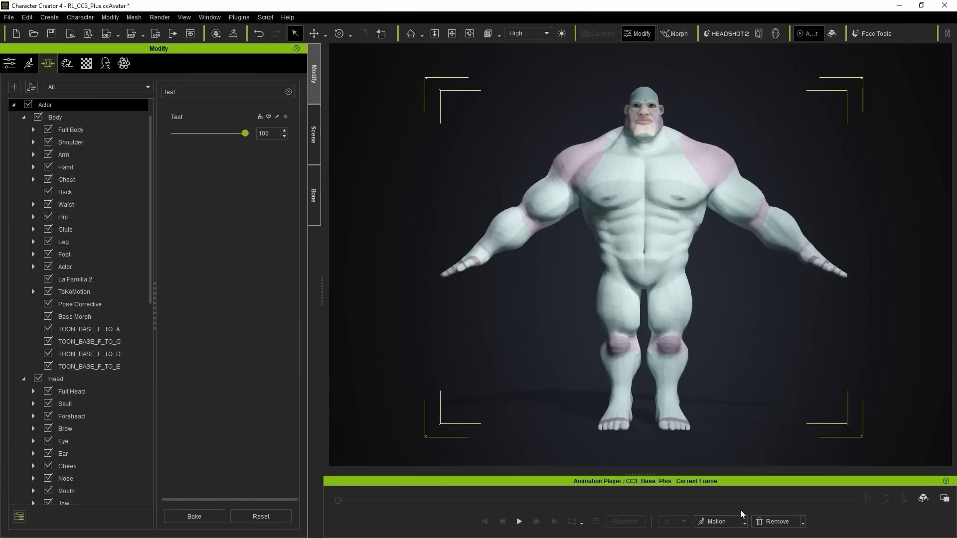
# - Apply and play the Full Body calibration motion on the toon character
pyautogui.click(743, 521)
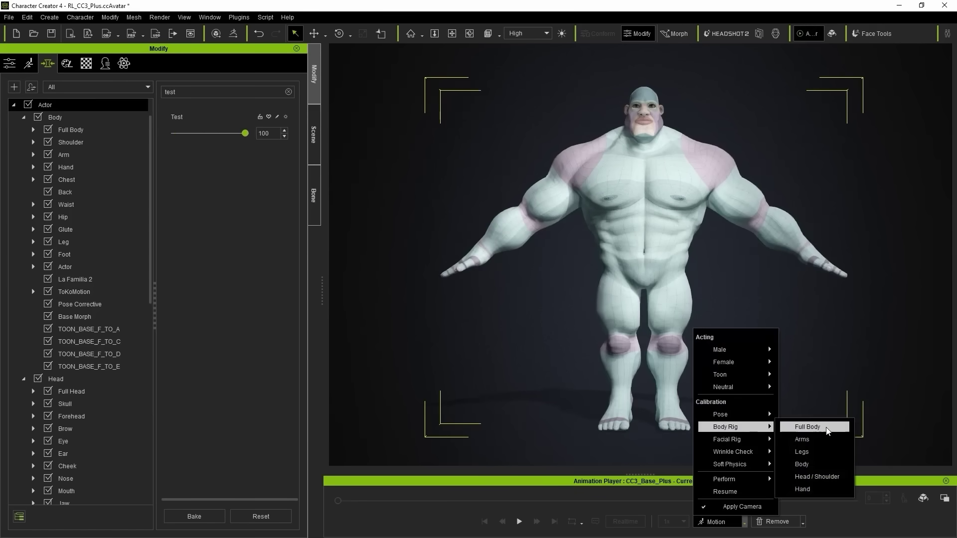
pyautogui.click(827, 431)
pyautogui.click(519, 522)
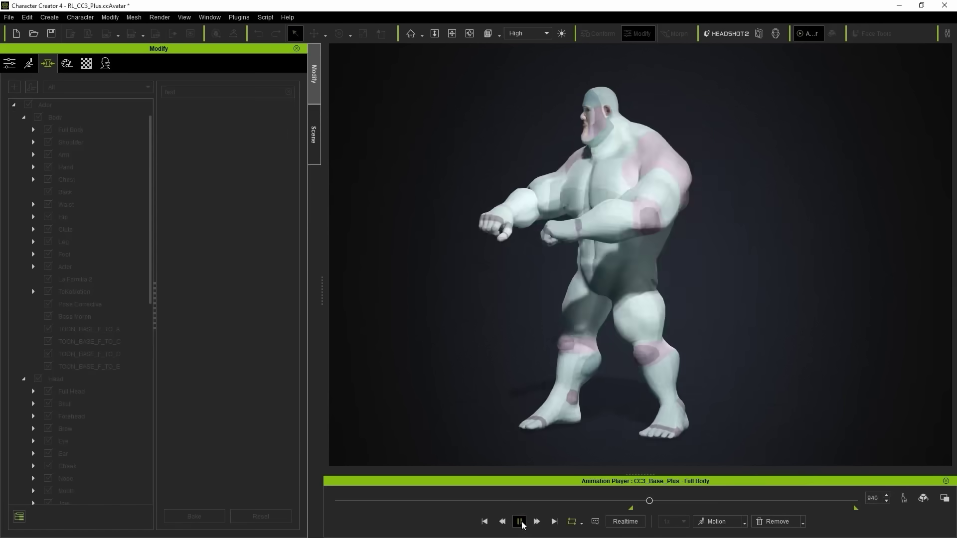